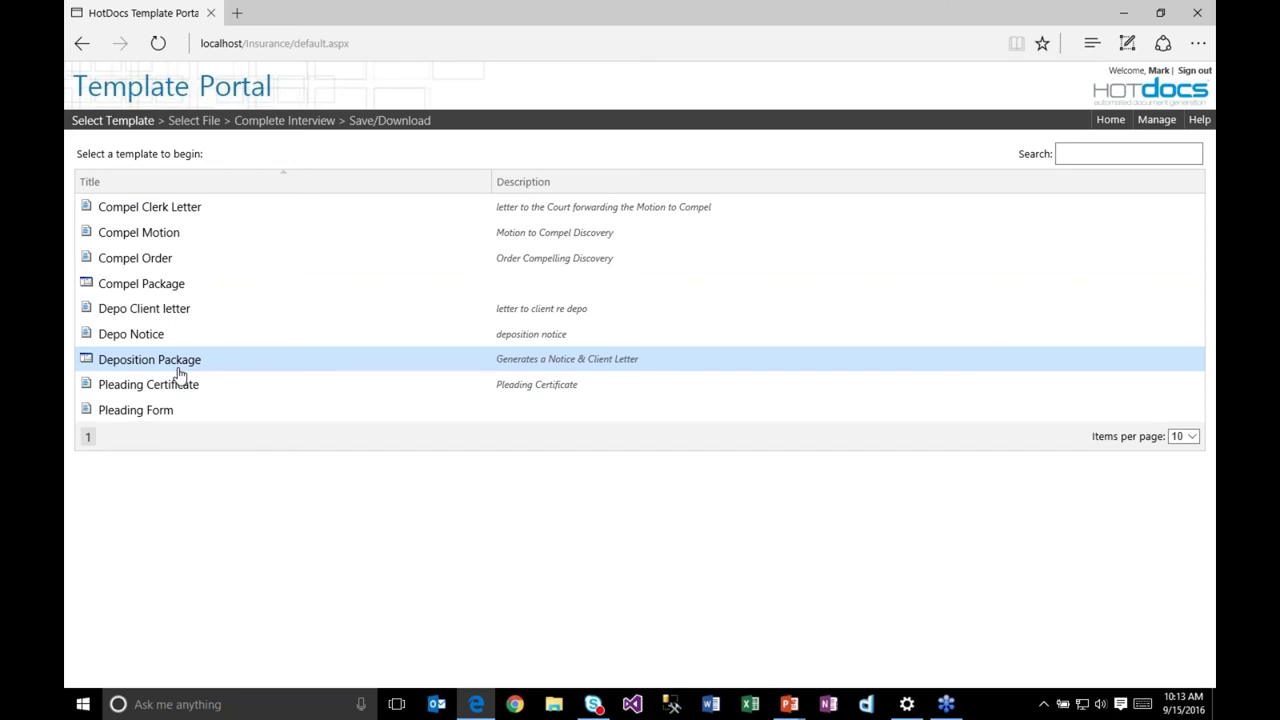
- Start the Deposition Package template and load the second file listed among the open ATL files
left_click(280, 289)
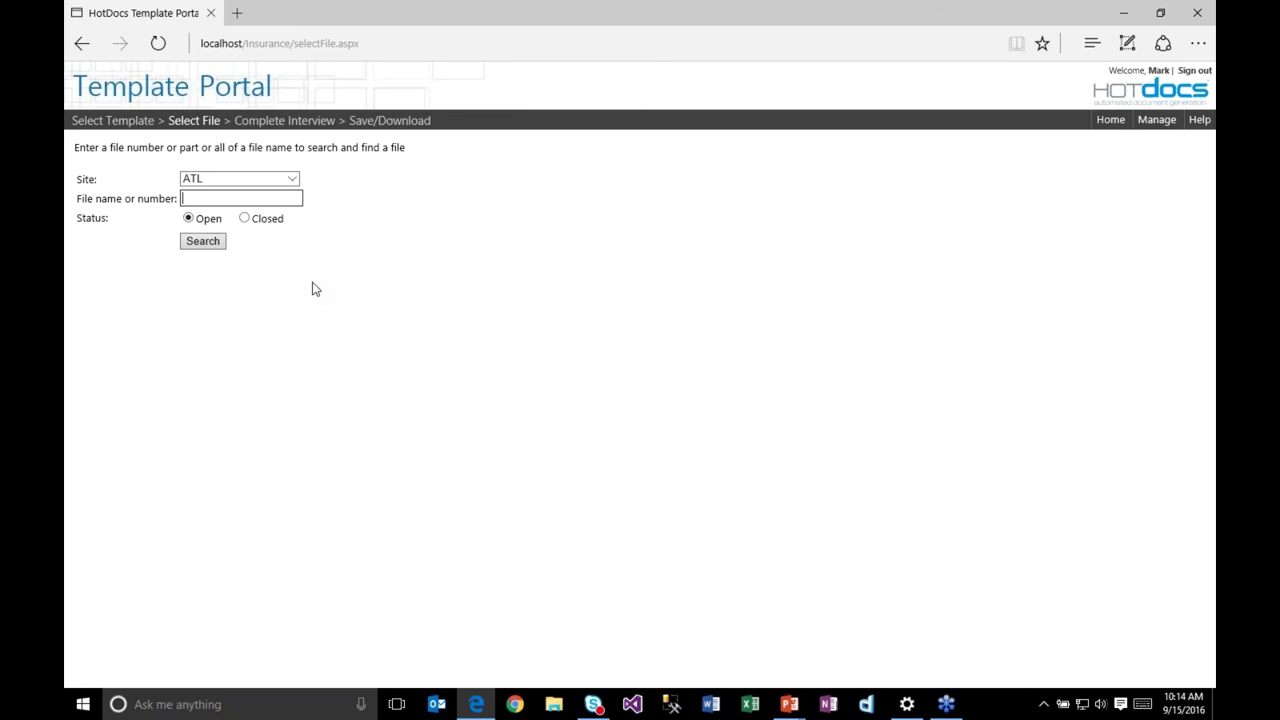
left_click(293, 178)
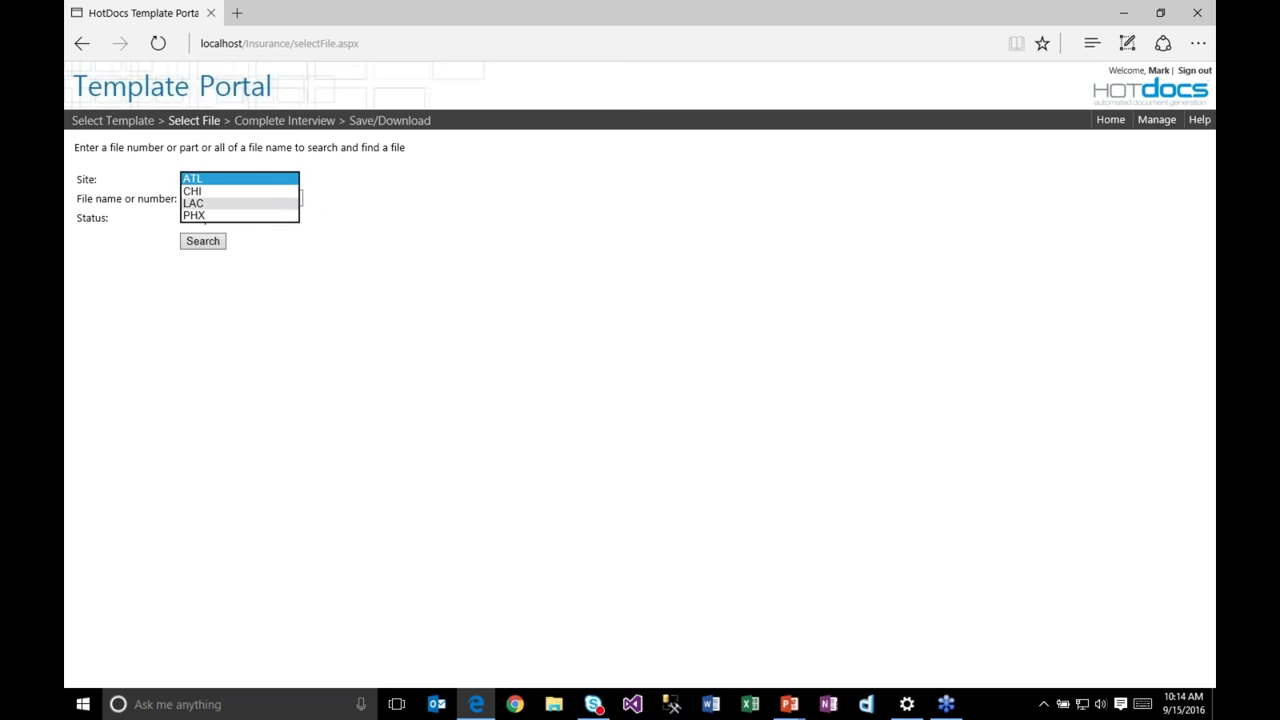
left_click(370, 195)
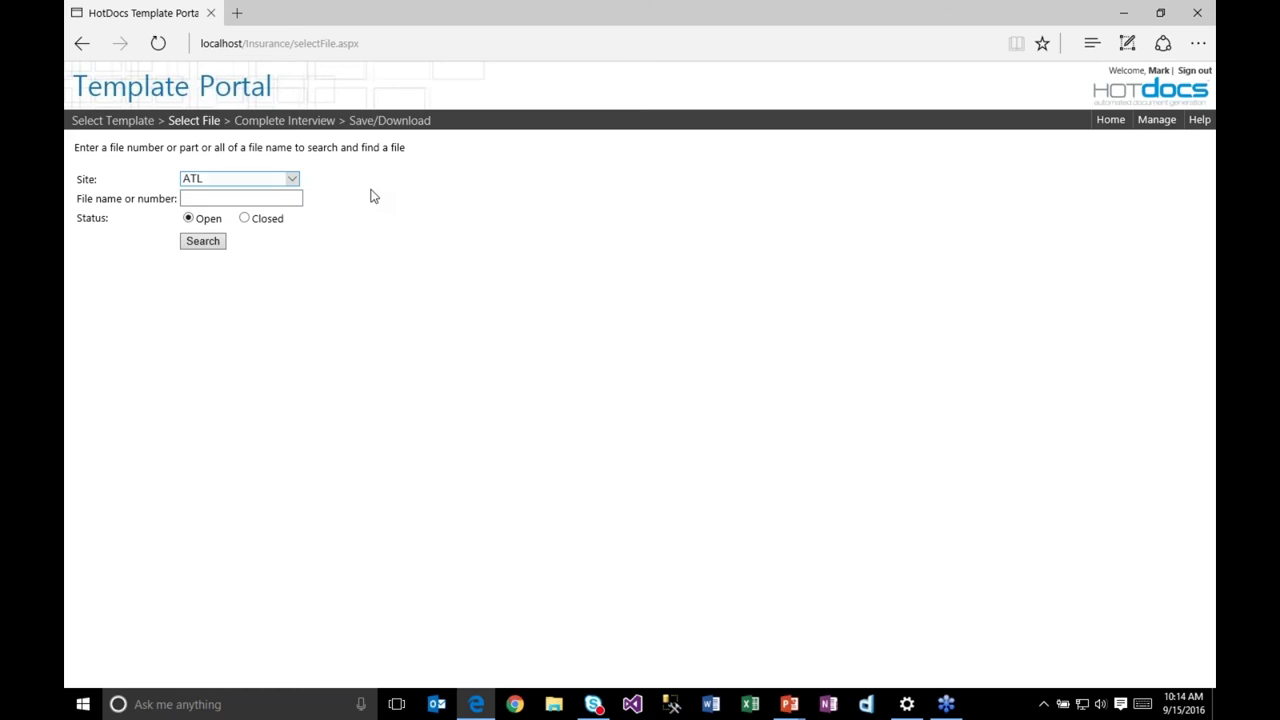
left_click(266, 195)
left_click(210, 246)
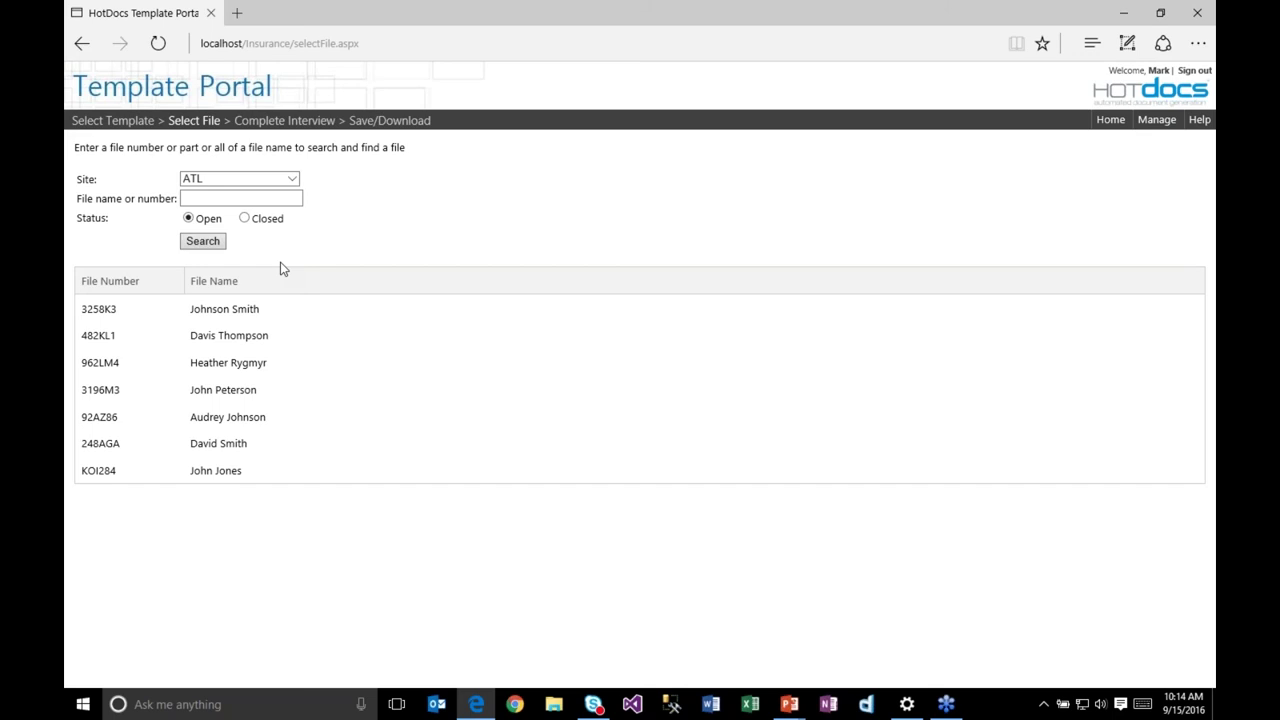
left_click(121, 345)
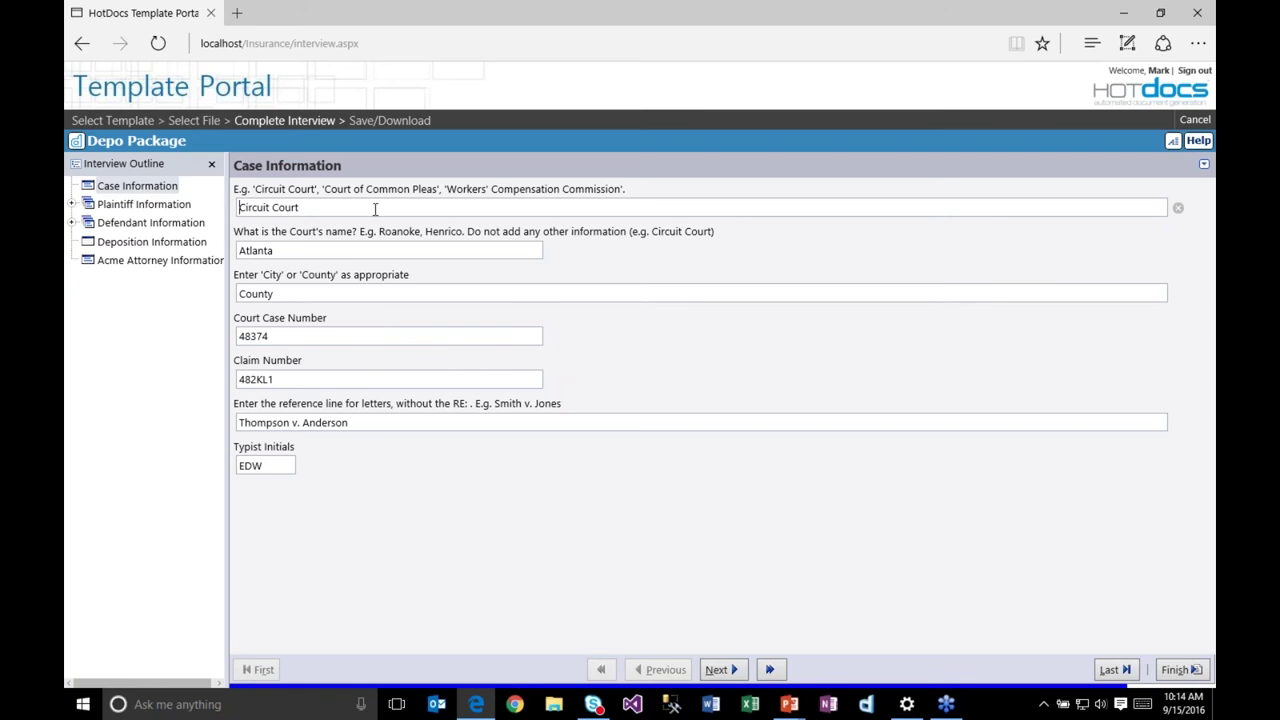
- Review the prefilled plaintiff and defendant information in the interview
left_click(157, 206)
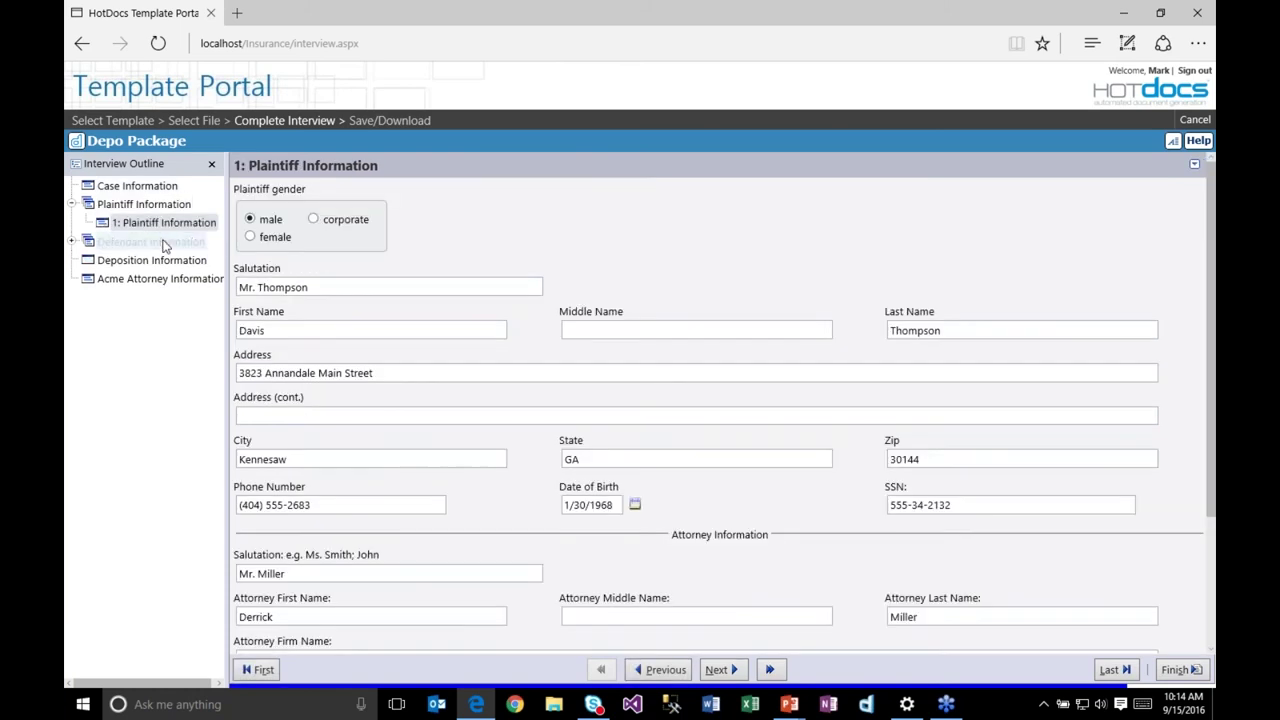
left_click(164, 243)
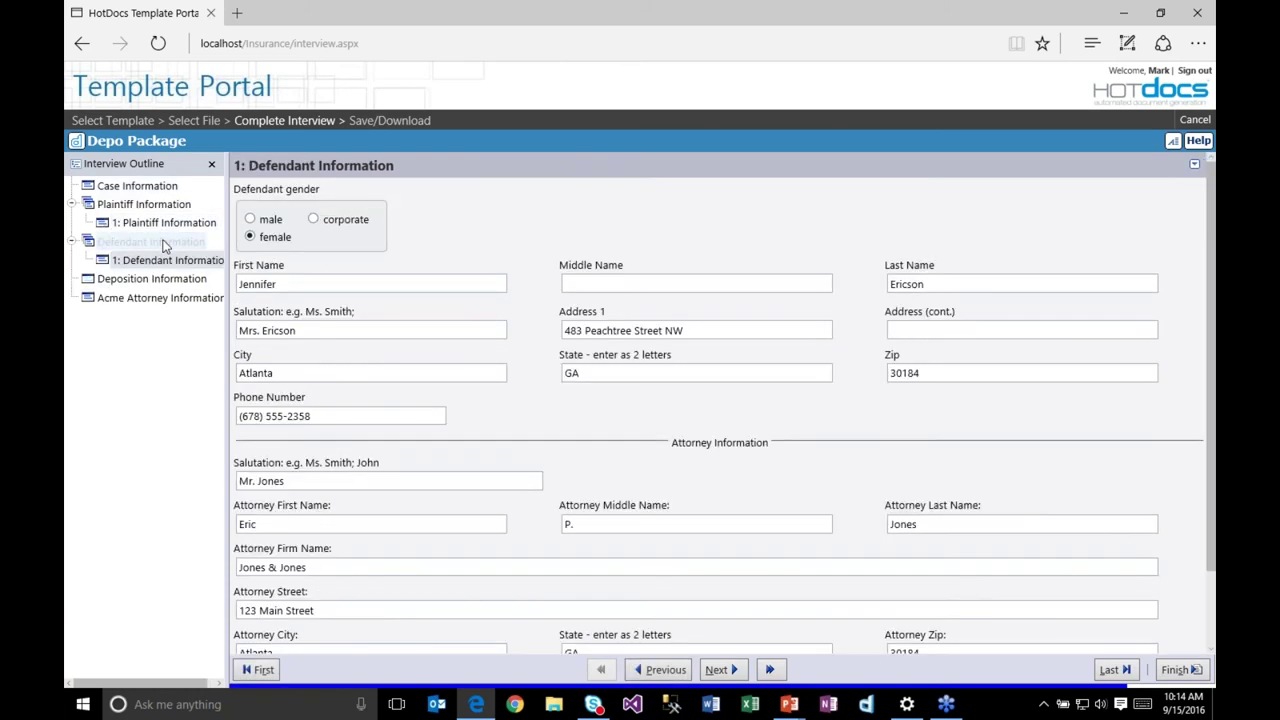
left_click(165, 299)
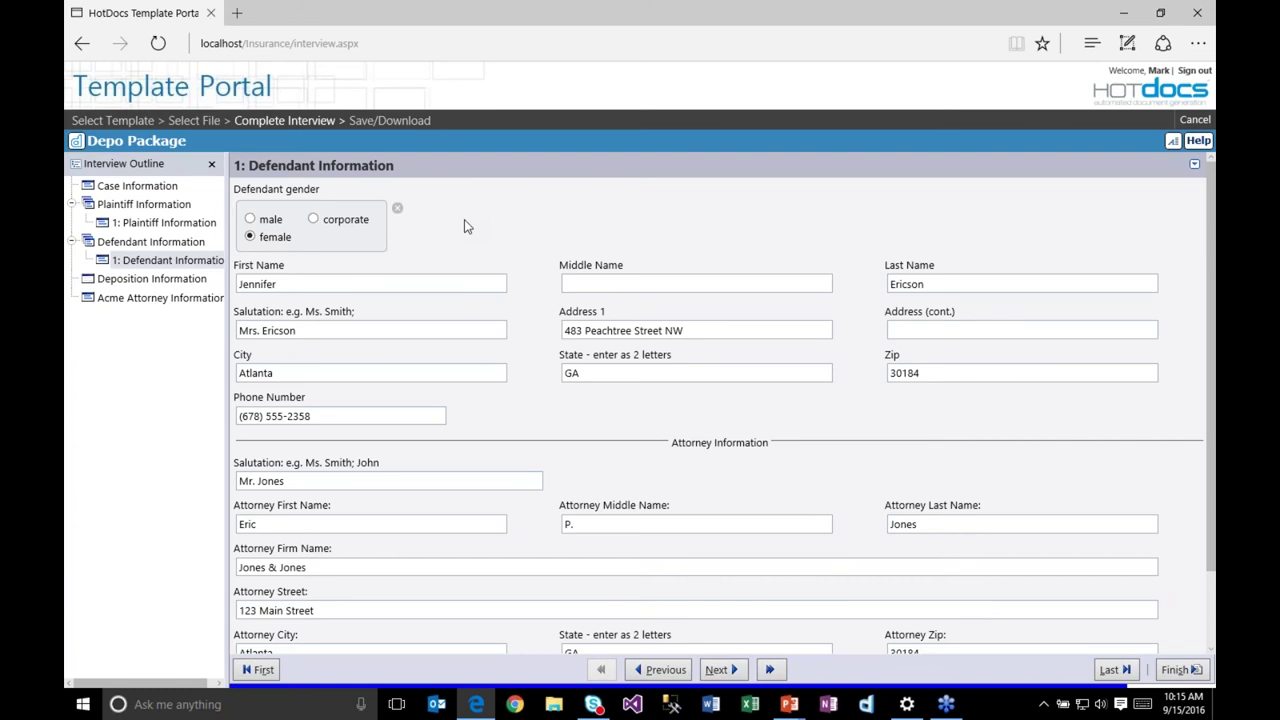
left_click(420, 283)
key("Tab")
key("Tab")
- In the deposition information, mark it as a video deposition and enter the full name of the person to be deposed
left_click(152, 279)
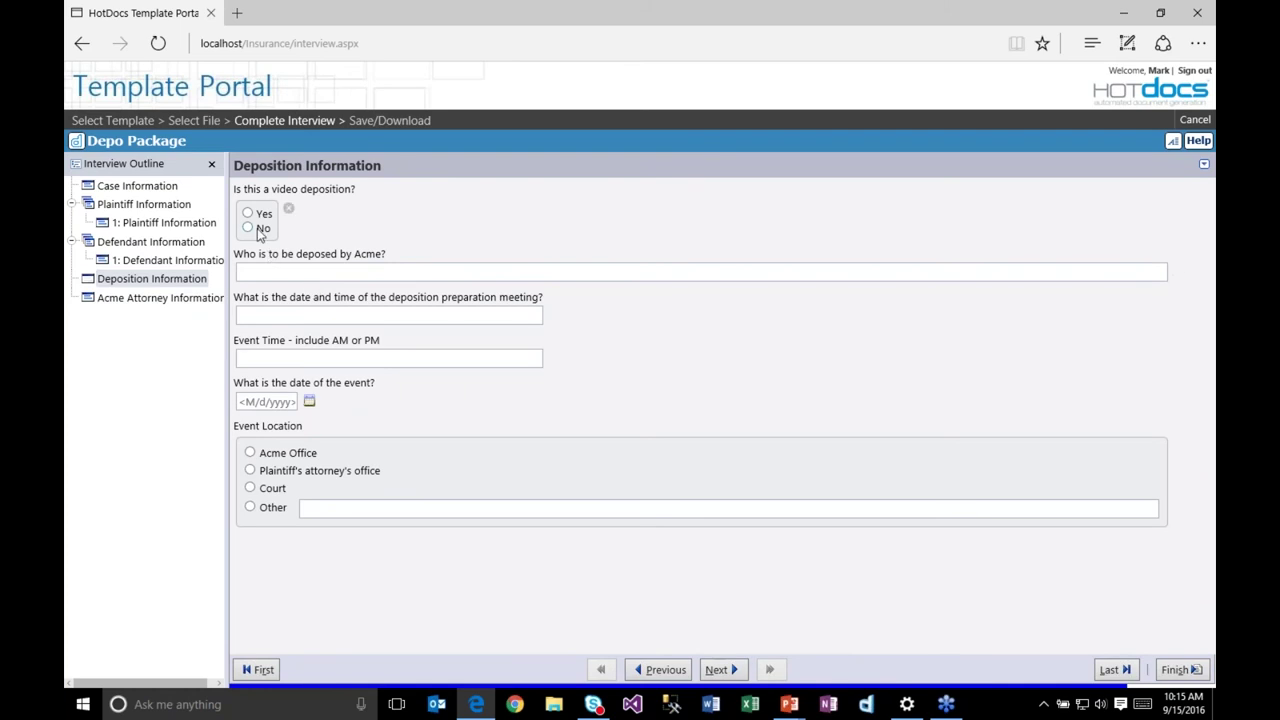
left_click(247, 214)
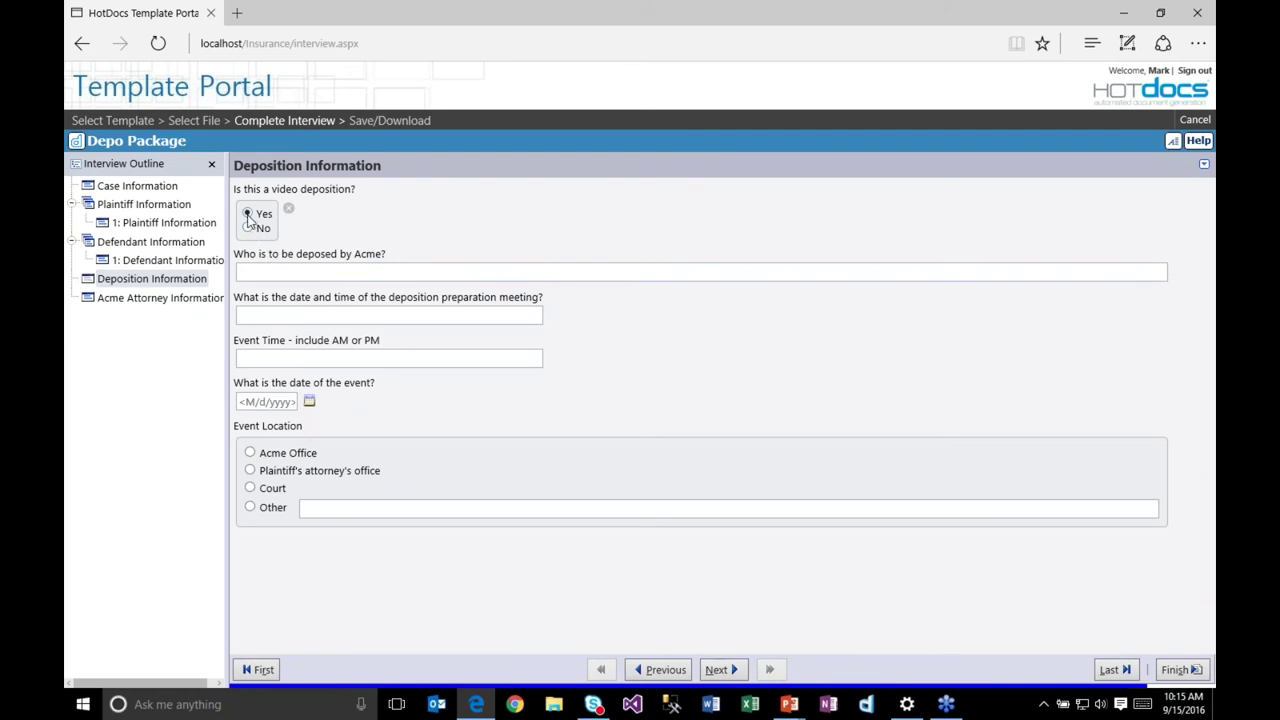
left_click(268, 269)
type("Jane D")
type("oe")
- Set the deposition preparation meeting to Friday, Sept 16, 2016 and the event time to 10:00 AM
key("Tab")
type("Frida")
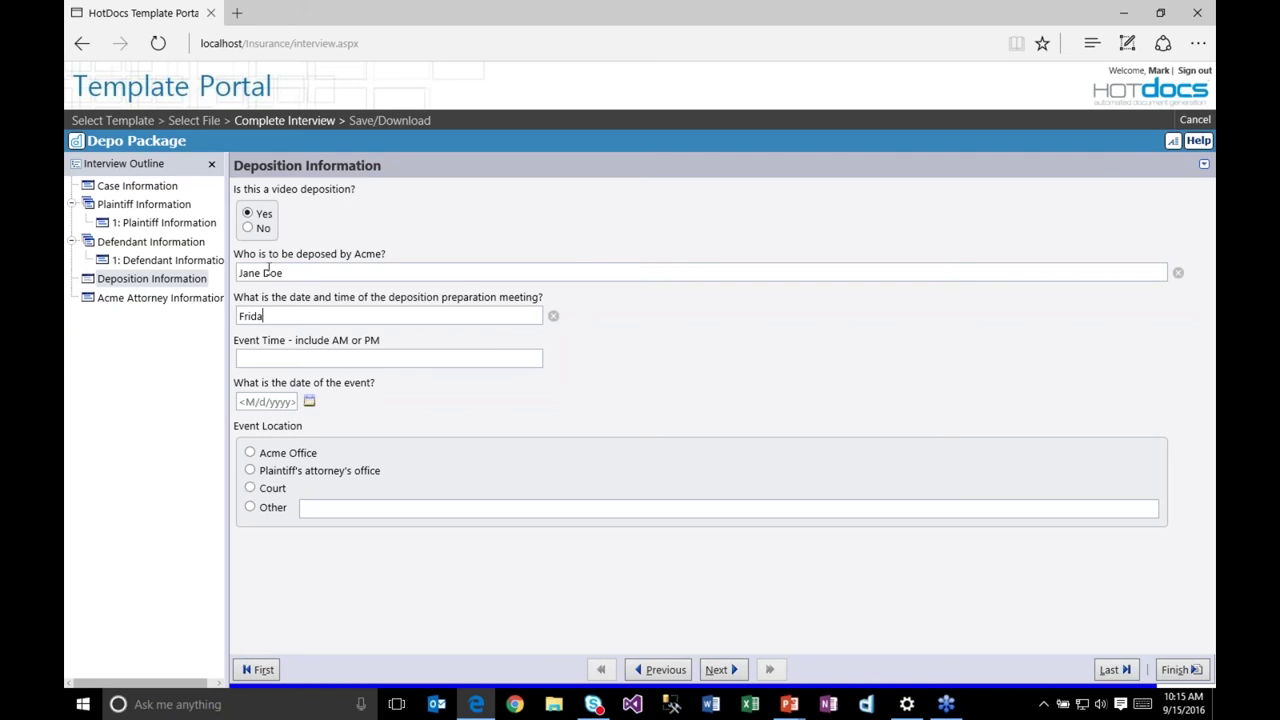
type("y, Sept 16, 2016")
key("Tab")
type("10:3")
key("BackSpace")
type("00 AM")
key("Tab")
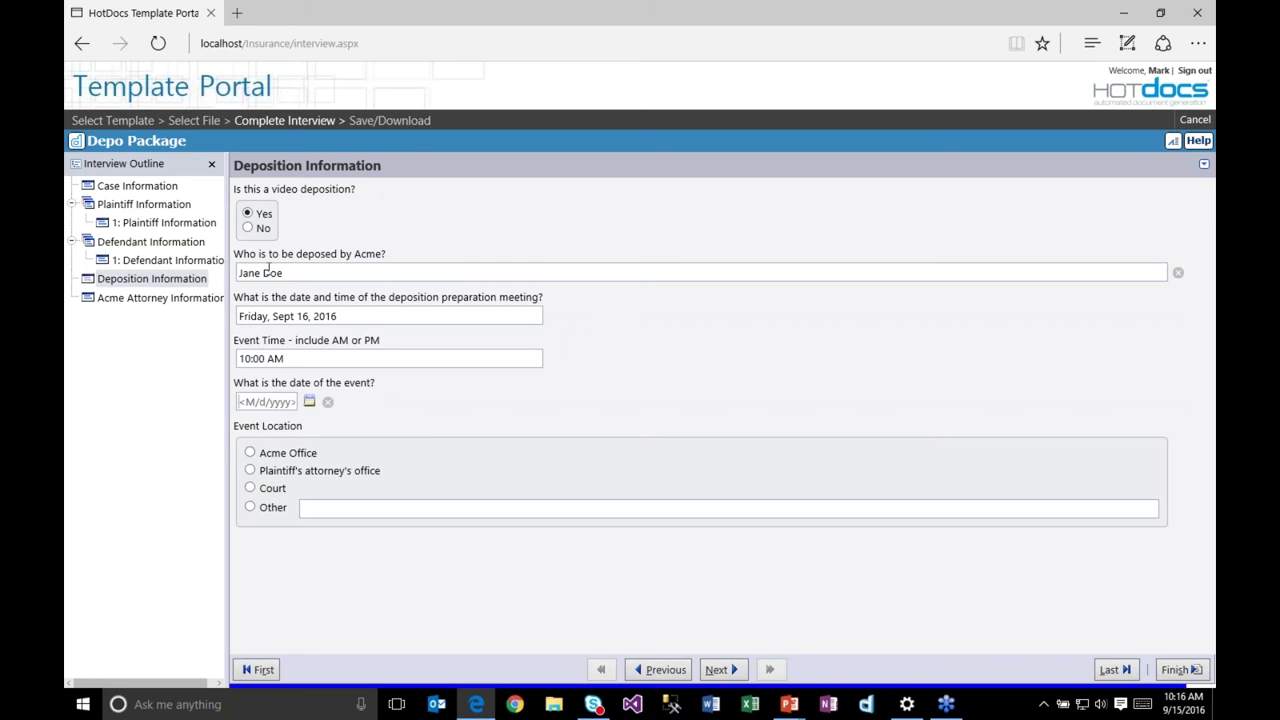
- Set the event date to 9/19/2016 and choose Acme Office as the event location
type("9/19/2016")
key("Tab")
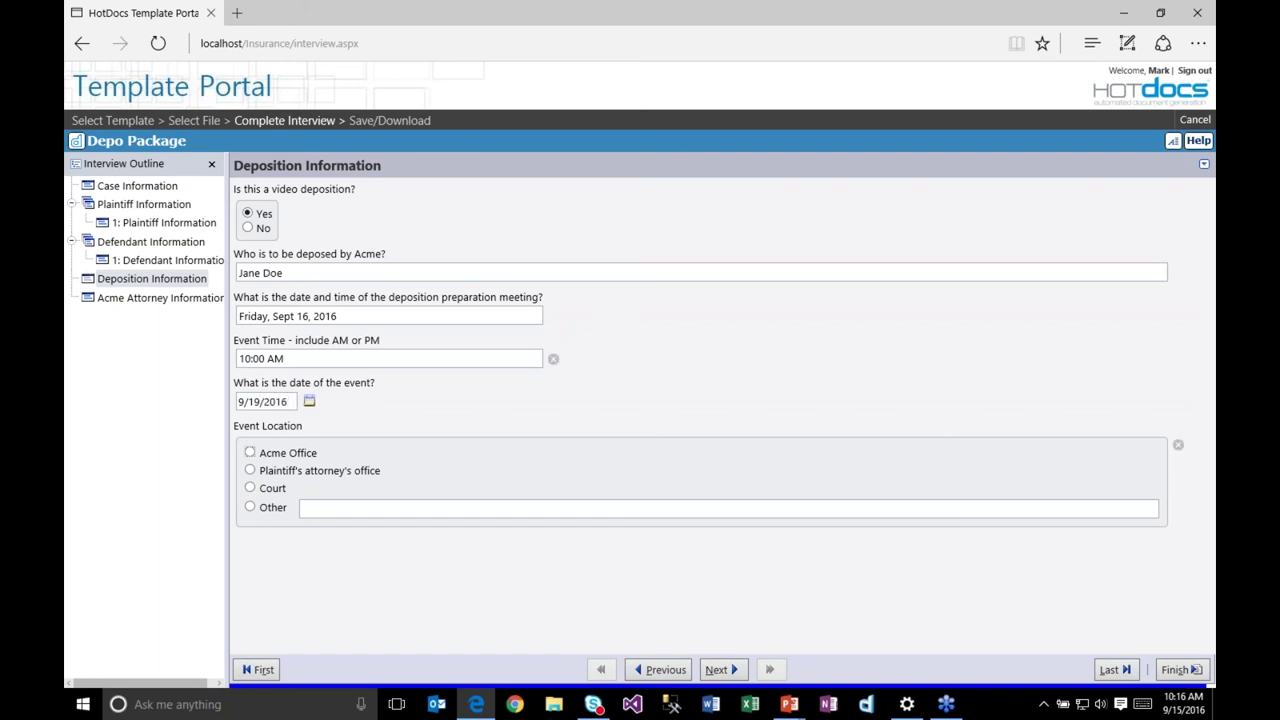
left_click(255, 453)
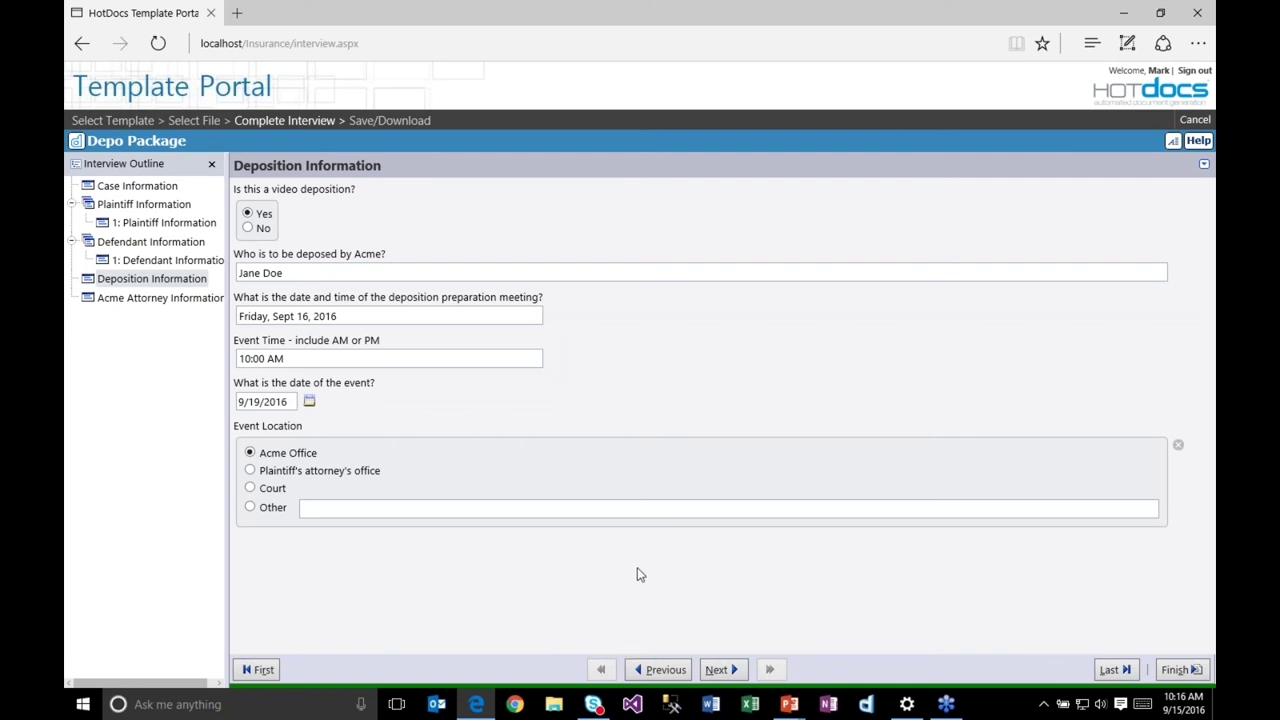
- Proceed to the Acme attorney information and finish the interview to assemble the documents
left_click(712, 668)
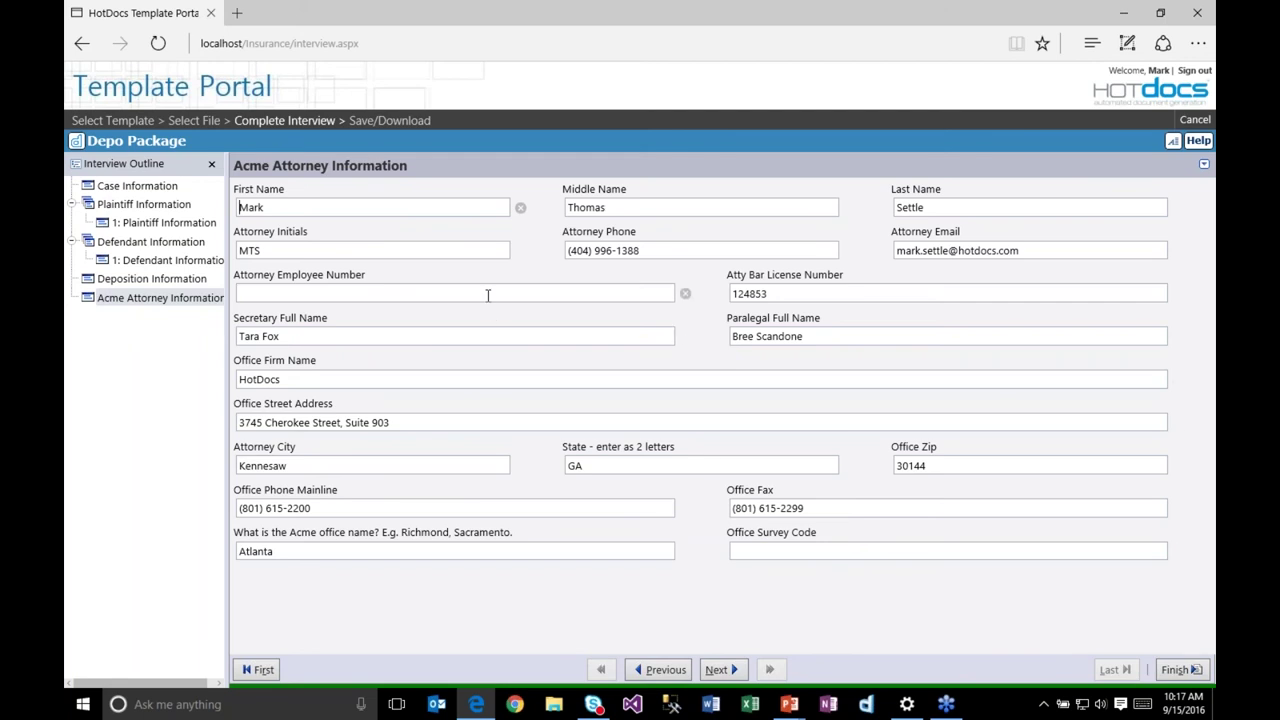
left_click(794, 552)
left_click(1172, 669)
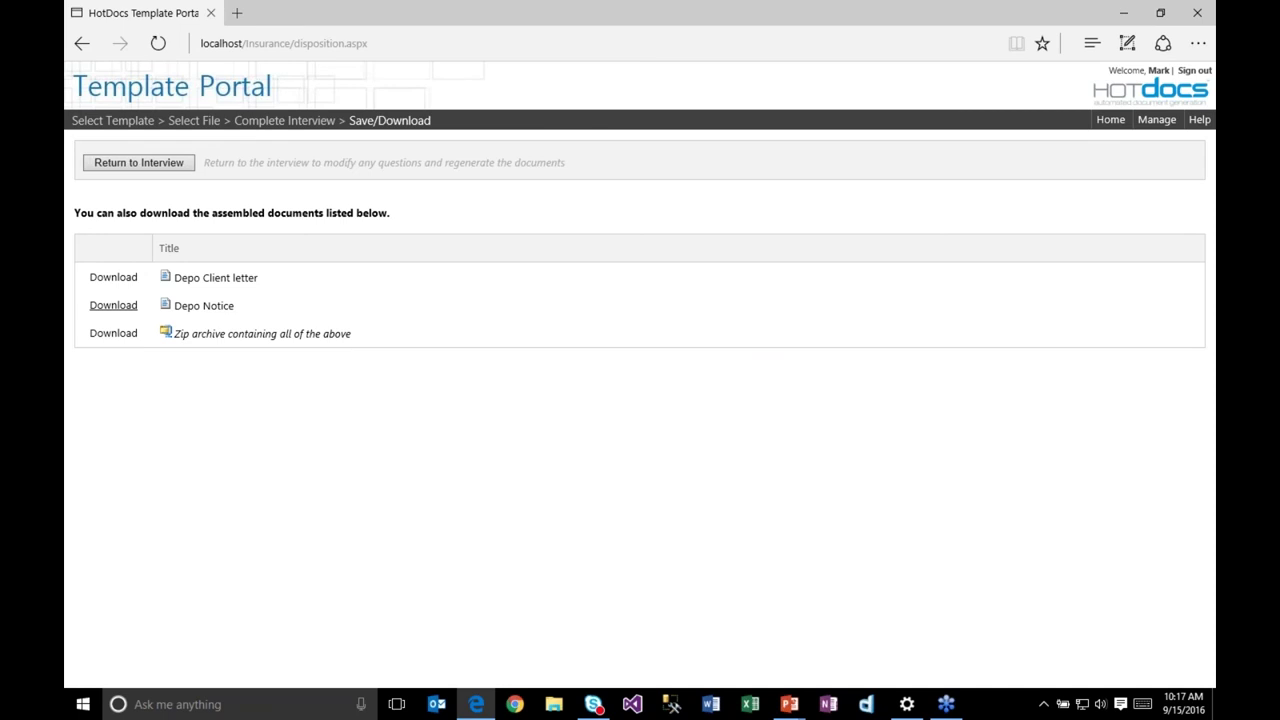
- Download the assembled Depo Notice and review it in a maximized Word window, closing it when done
left_click(113, 305)
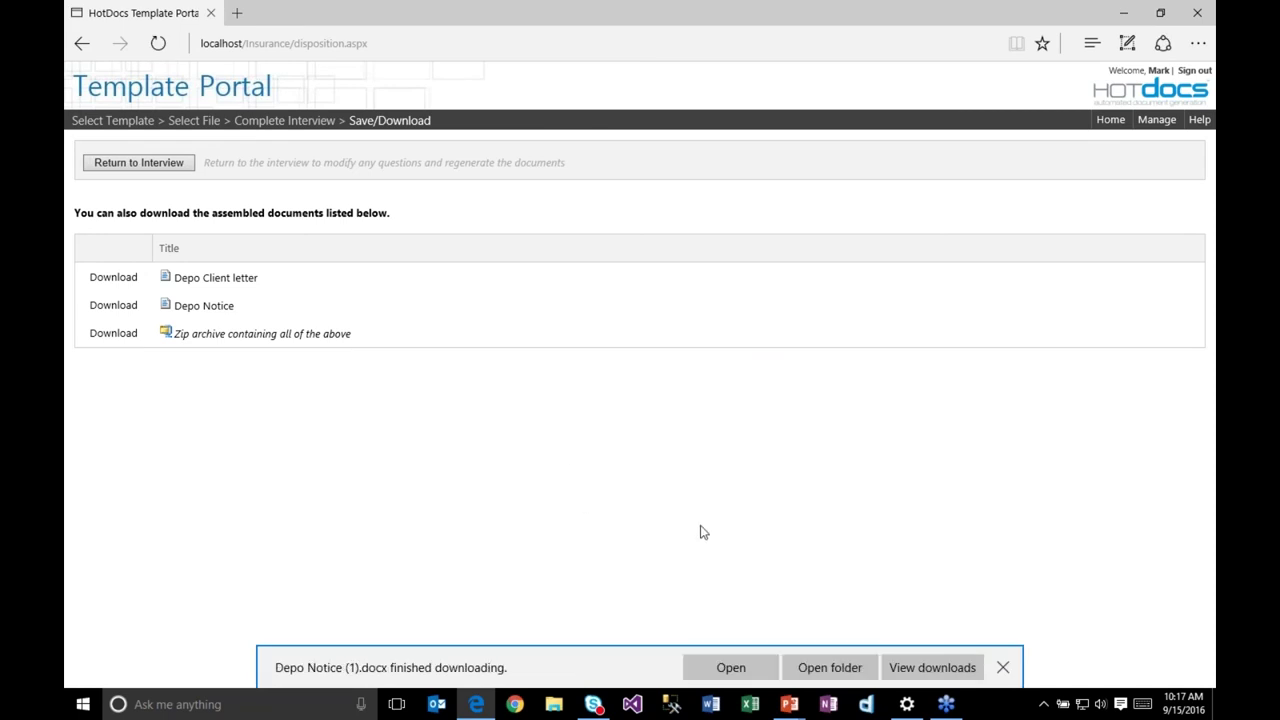
left_click(726, 664)
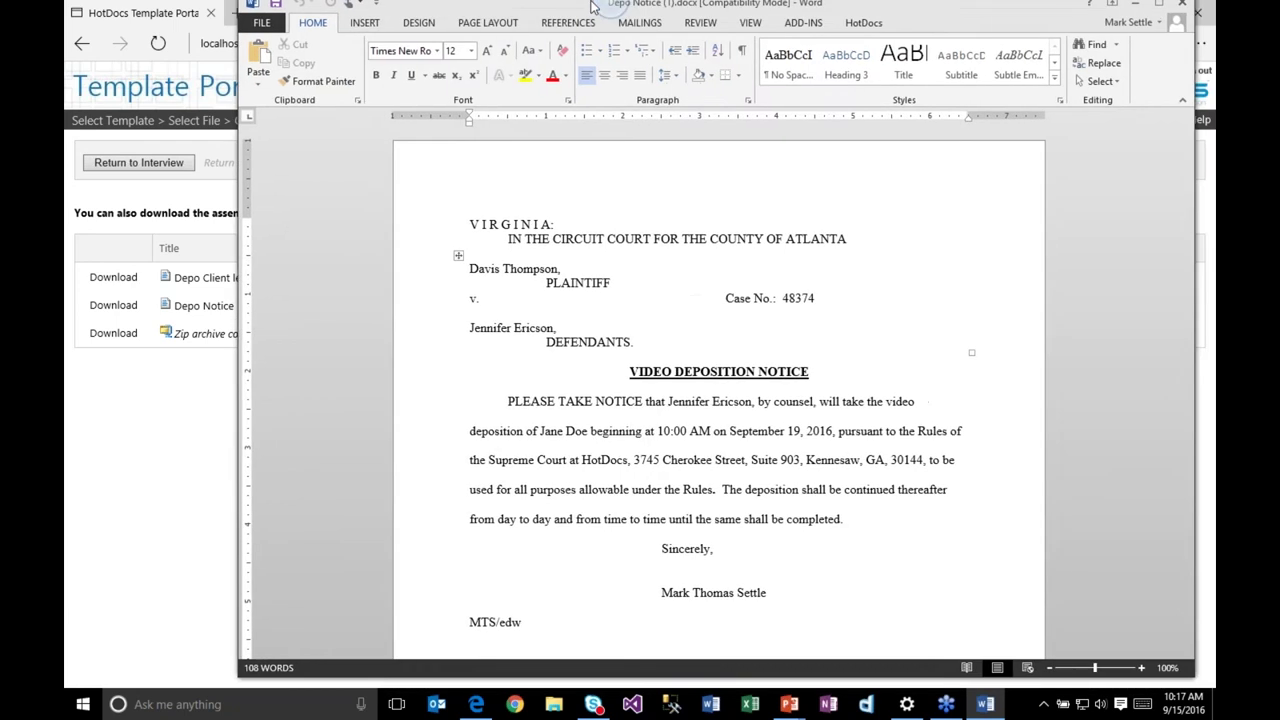
double_click(592, 6)
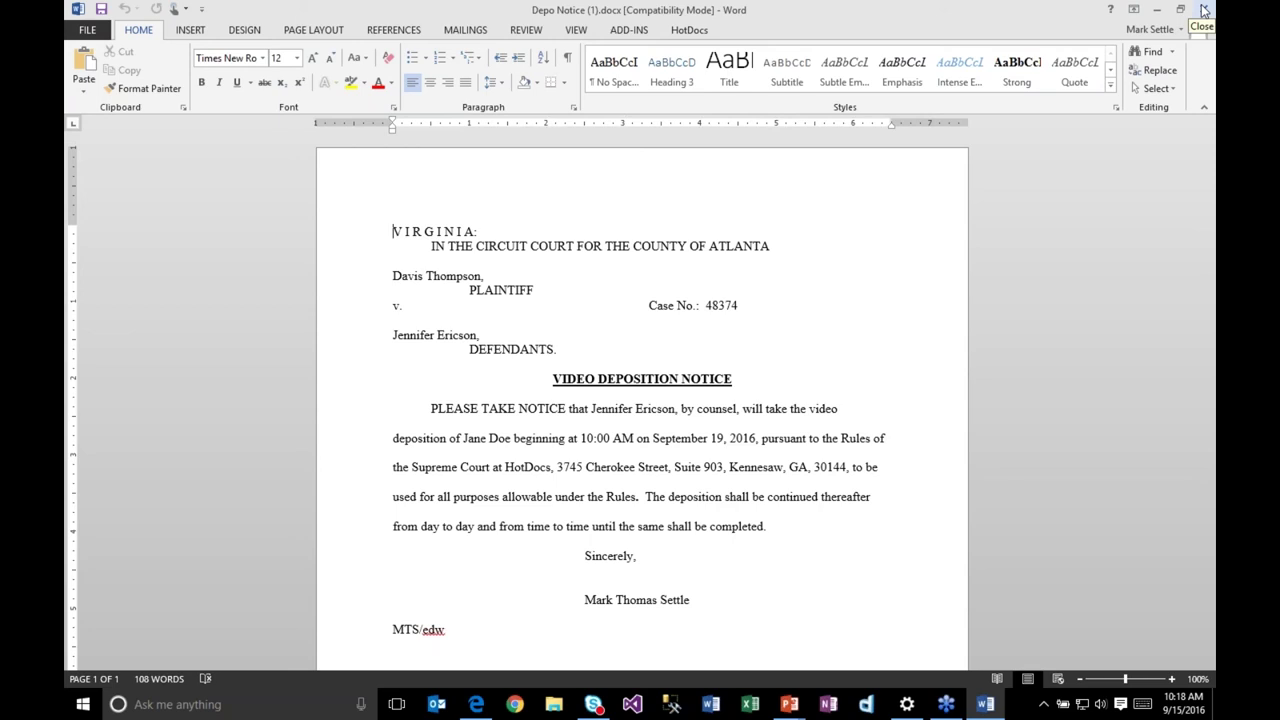
left_click(1204, 9)
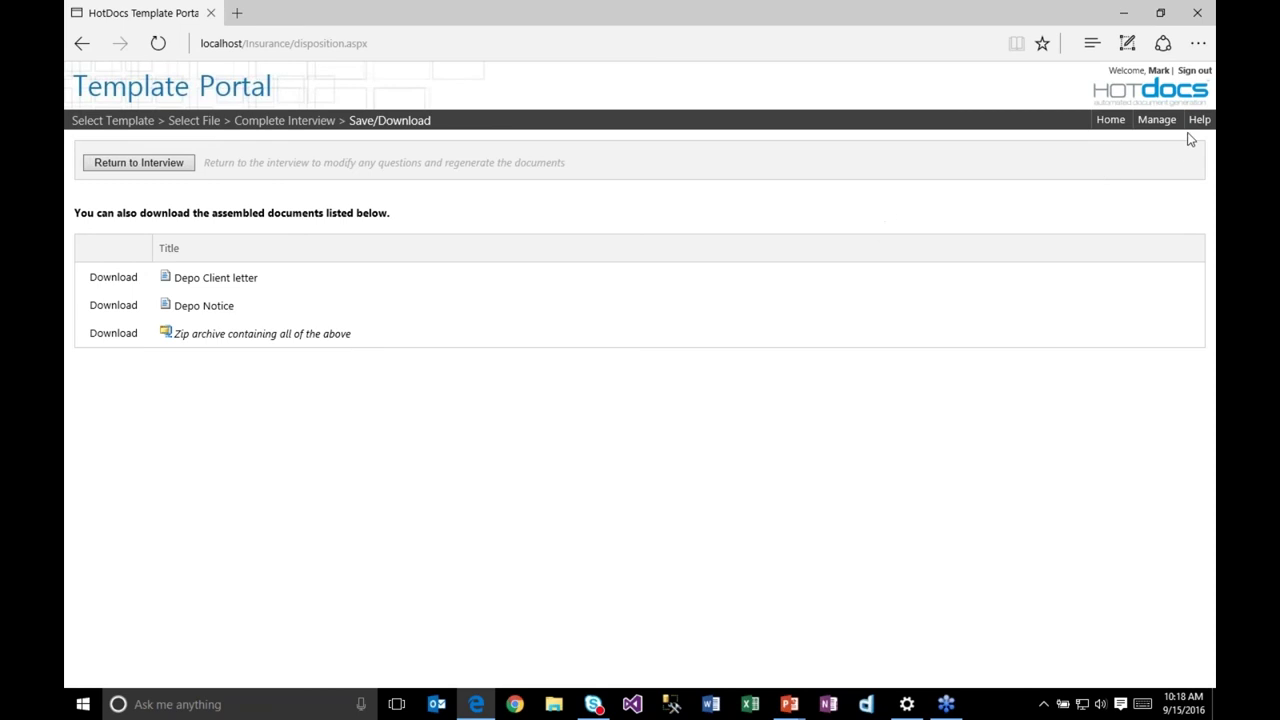
- Return to the template list, start the Depo Client letter template and select the third file among the open ATL files
left_click(1111, 124)
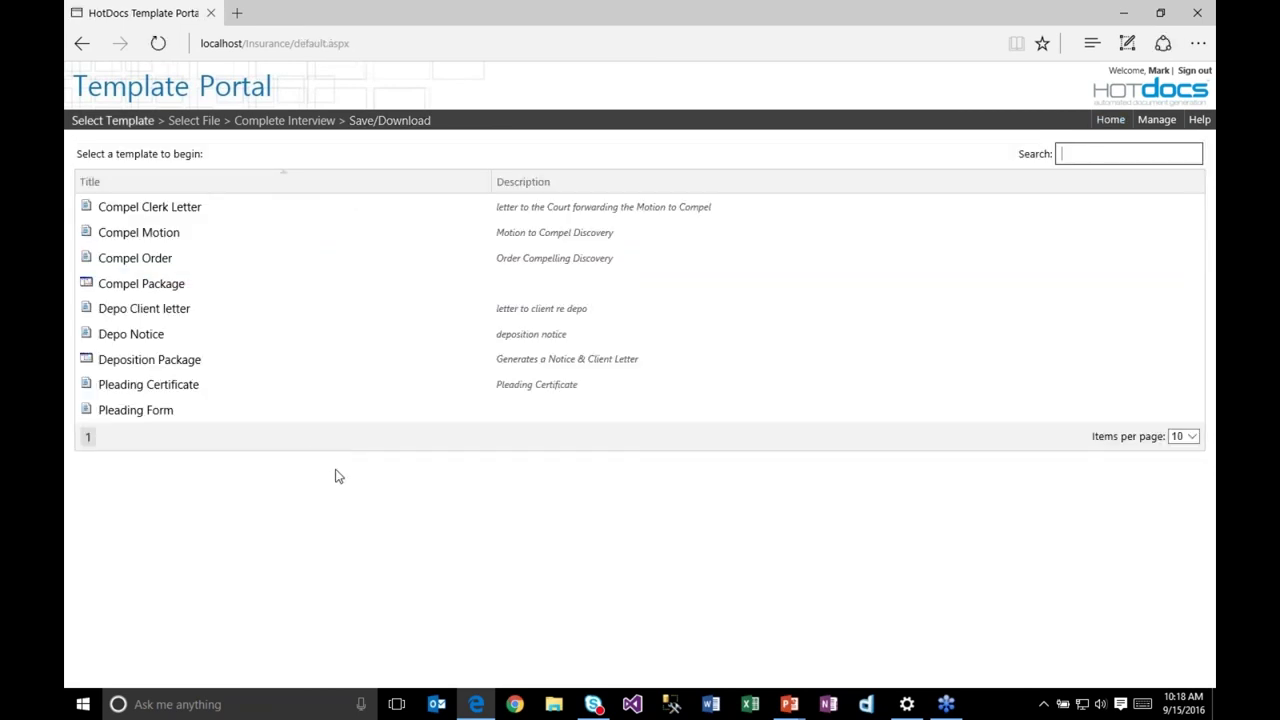
left_click(123, 318)
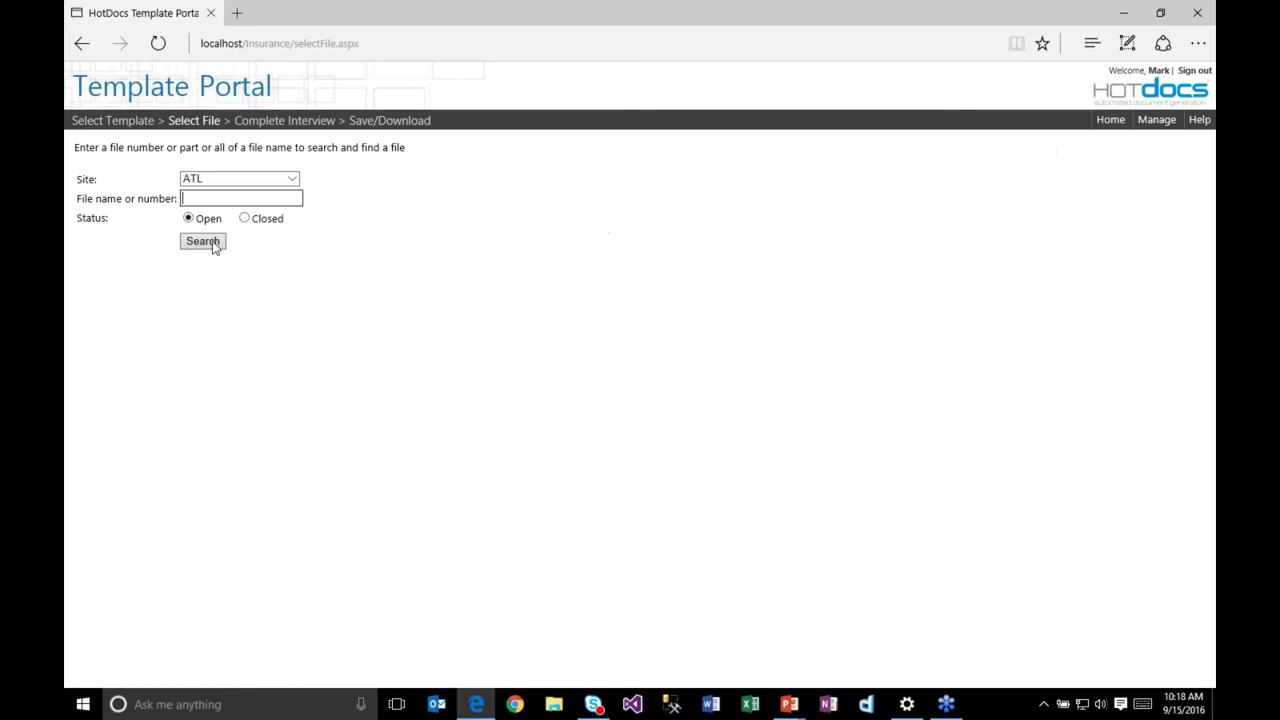
left_click(206, 244)
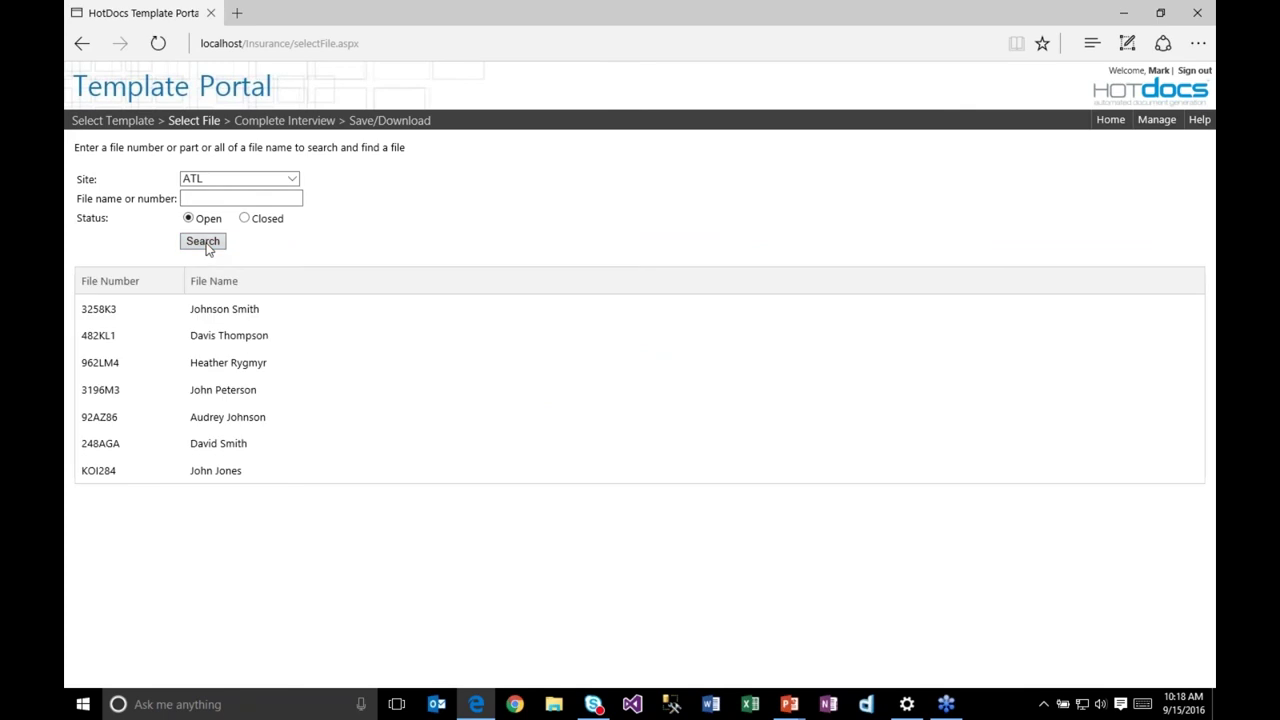
left_click(110, 370)
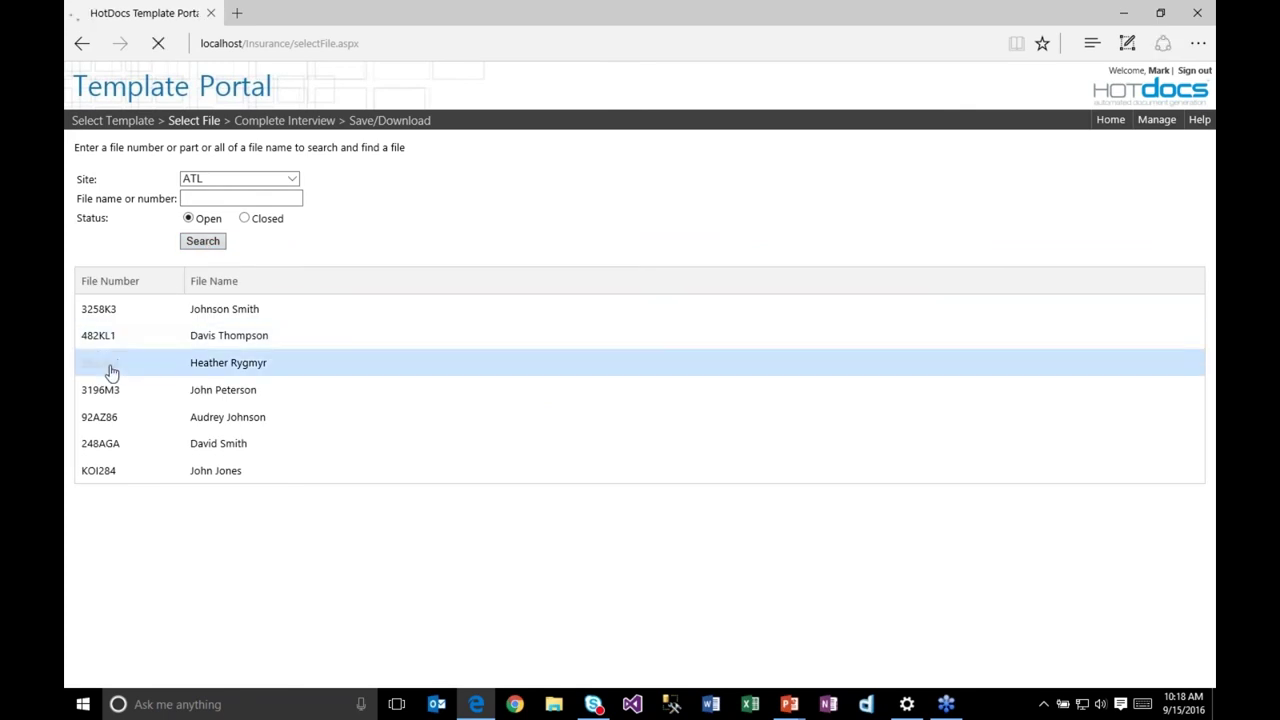